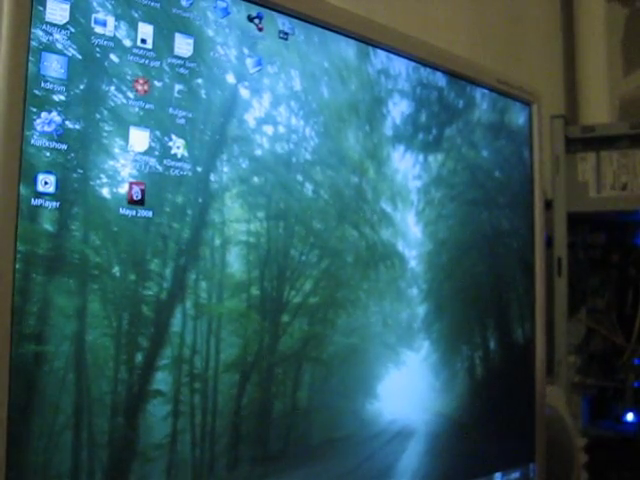
Step: Launch xmms from the run box and enable the beat detection visualization plugin
{"action": "key", "text": "alt+F2"}
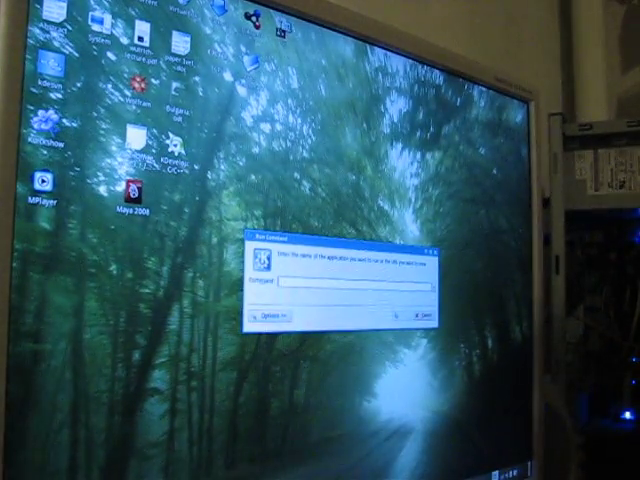
{"action": "type", "text": "xmms"}
{"action": "key", "text": "Return"}
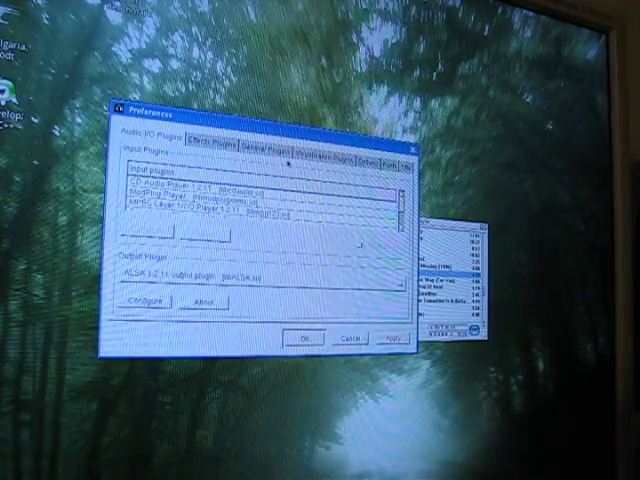
{"action": "left_click", "coordinate": [320, 152]}
{"action": "left_click", "coordinate": [165, 197]}
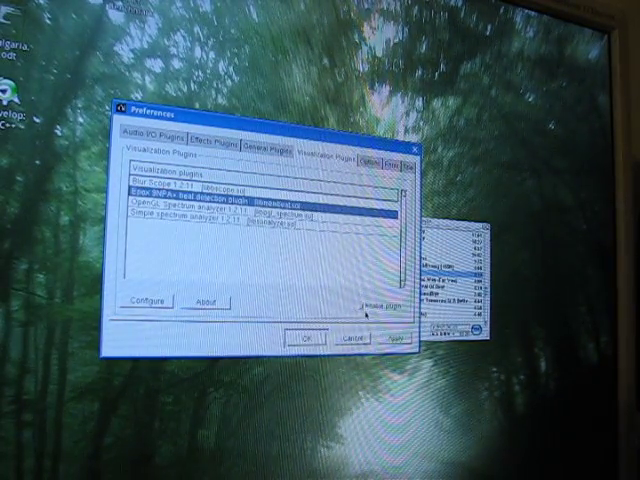
{"action": "left_click", "coordinate": [305, 340]}
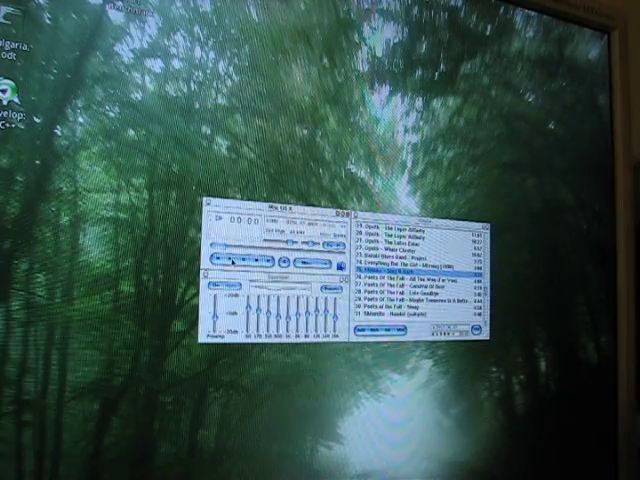